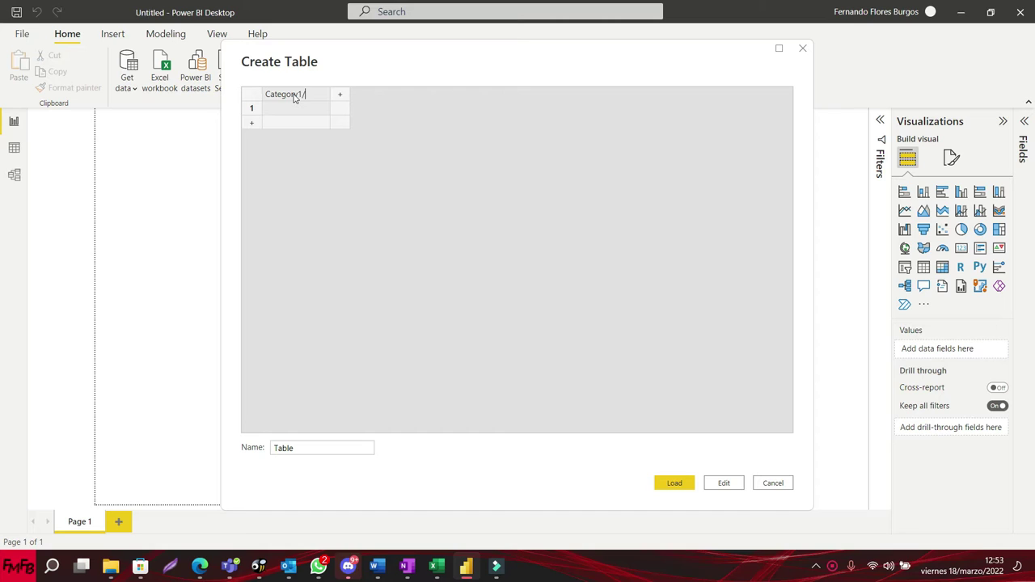
# Name the first column of the new table Category1/Categoria1
pyautogui.hotkey('ctrl', 'a')
pyautogui.write('ria1')
pyautogui.press('Return')
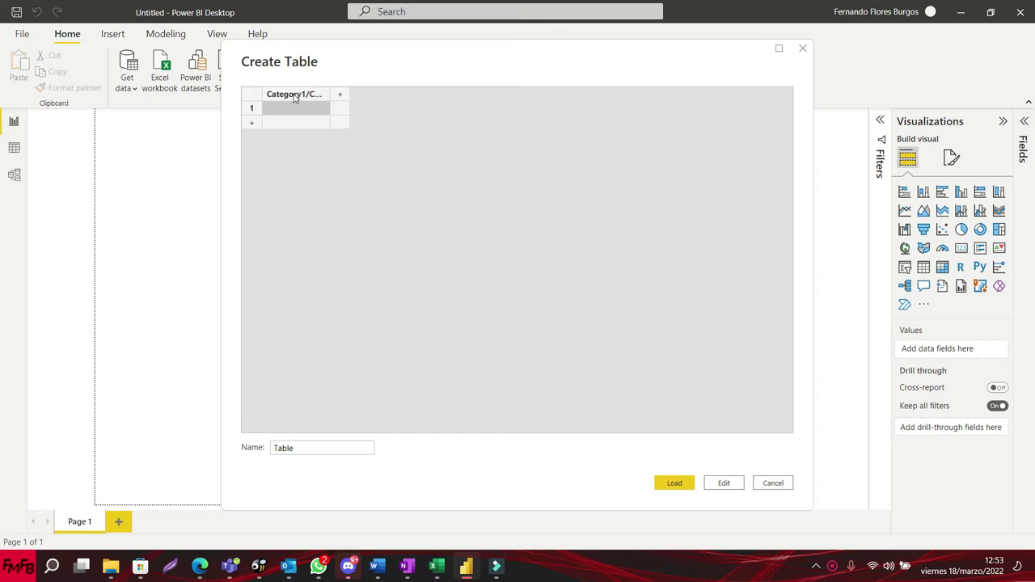
# Fill the nine rows of the Category1/Categoria1 column with 1, 1, 1, 2, 2, 2, 3, 3, 3
pyautogui.write('1')
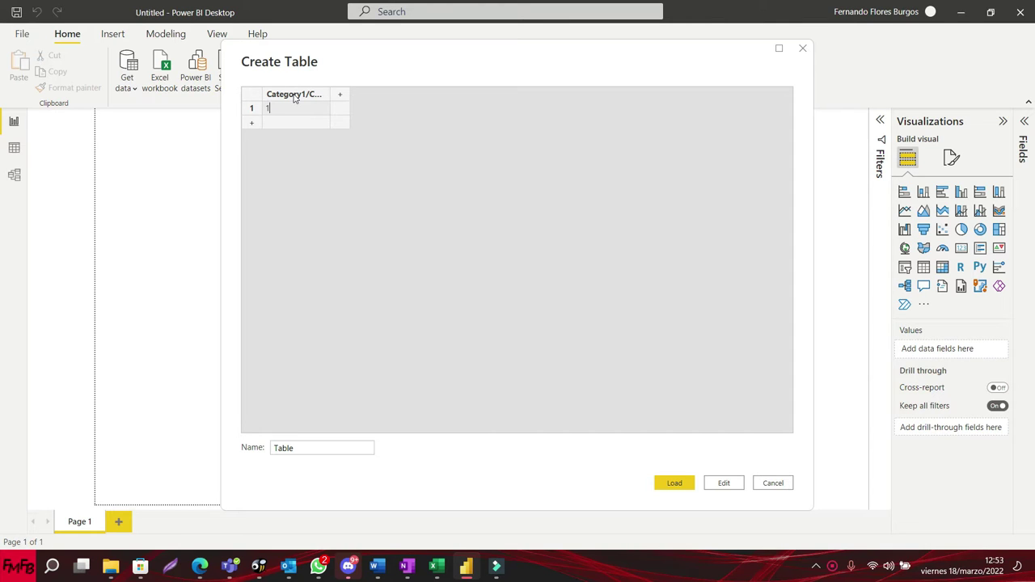
pyautogui.press('Return')
pyautogui.write('1')
pyautogui.press('Return')
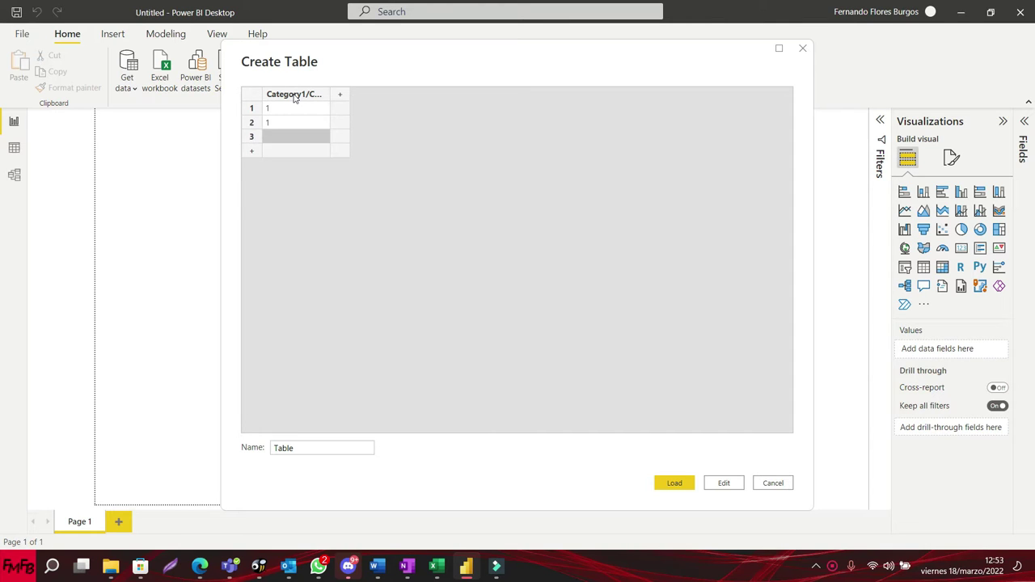
pyautogui.write('1')
pyautogui.press('Return')
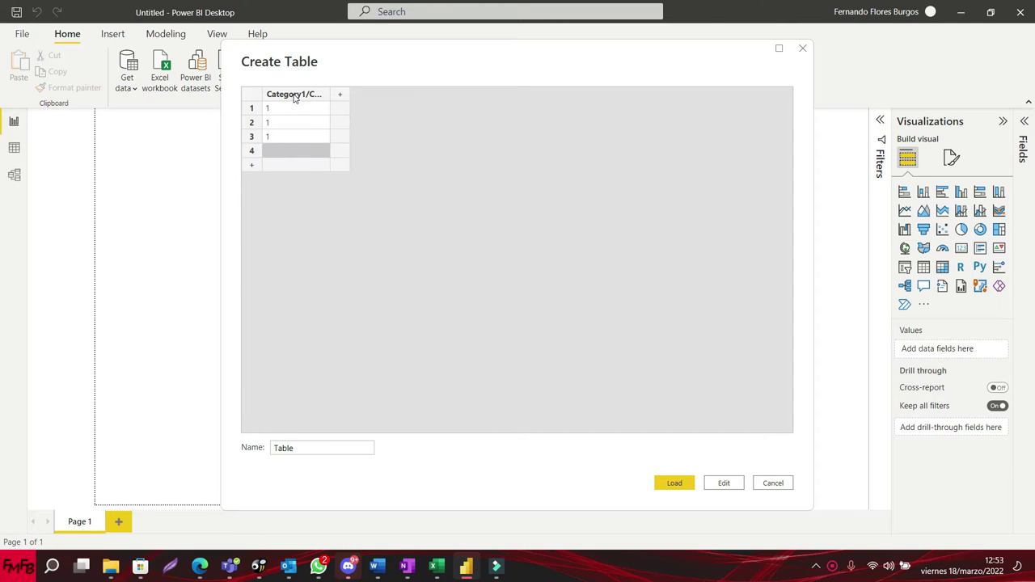
pyautogui.write('2')
pyautogui.press('Return')
pyautogui.write('2')
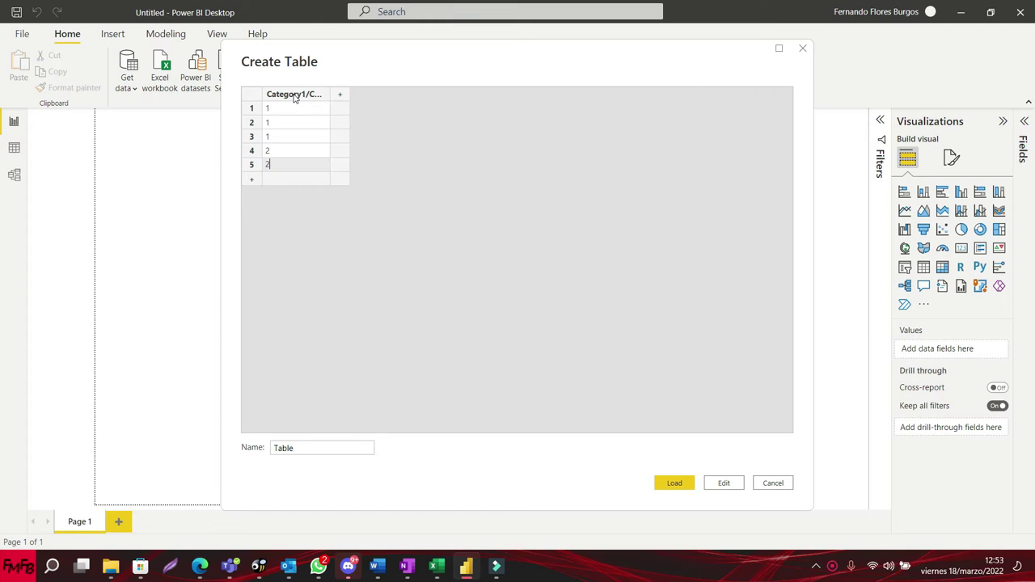
pyautogui.press('Return')
pyautogui.write('2')
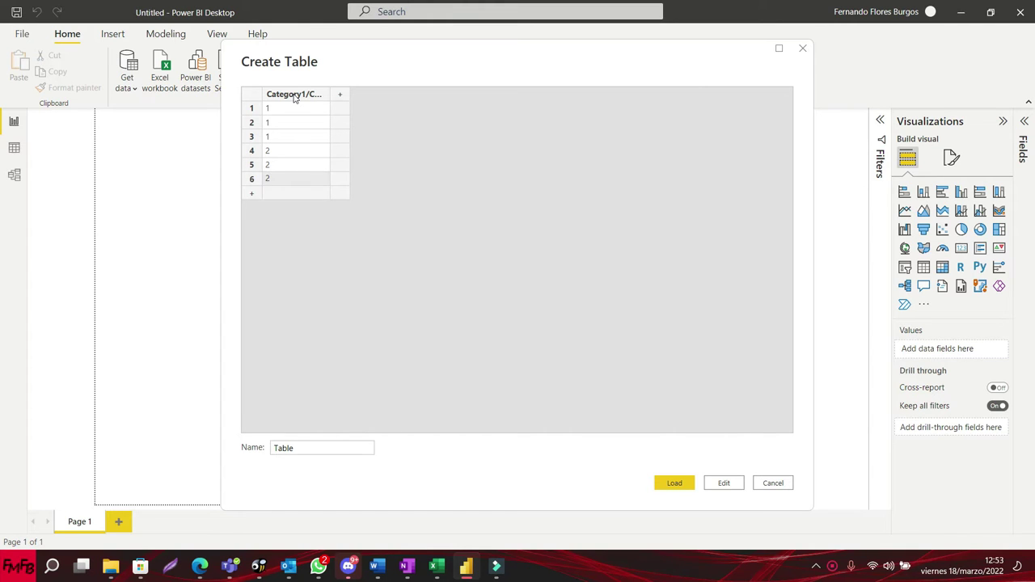
pyautogui.press('Return')
pyautogui.write('3')
pyautogui.press('Return')
pyautogui.write('3')
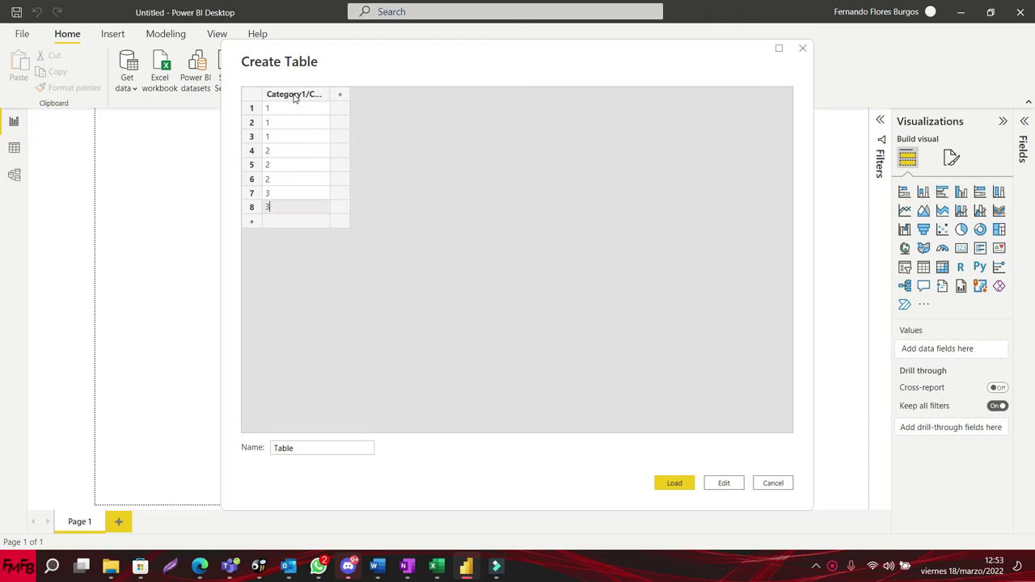
pyautogui.press('Return')
pyautogui.write('3')
# Add a second column to the table and name it Category2/Catgoria2
pyautogui.press('Tab')
pyautogui.press('Up')
pyautogui.press('Up')
pyautogui.press('Up')
pyautogui.press('Up')
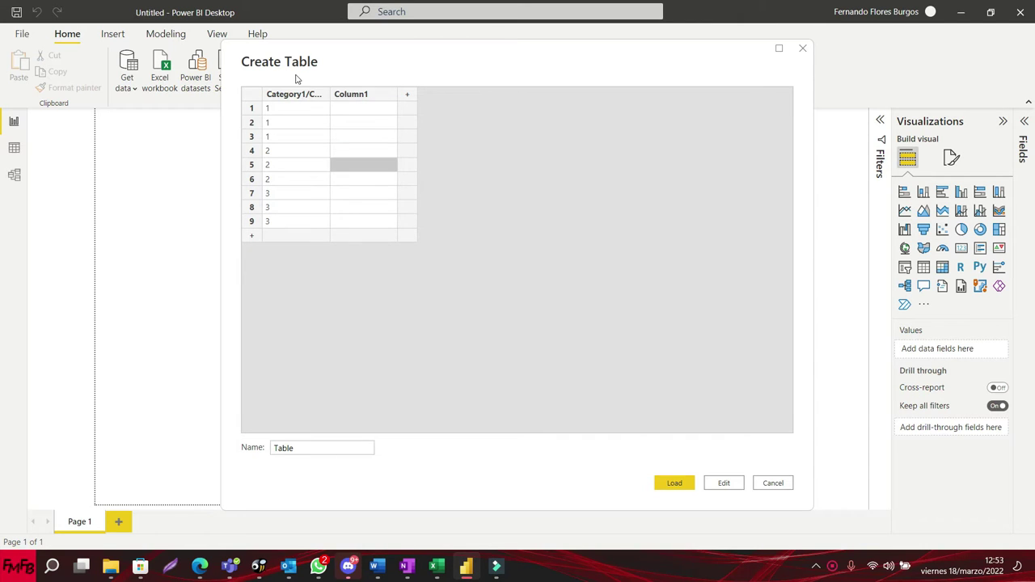
pyautogui.doubleClick(360, 97)
pyautogui.write('Category2/Ca')
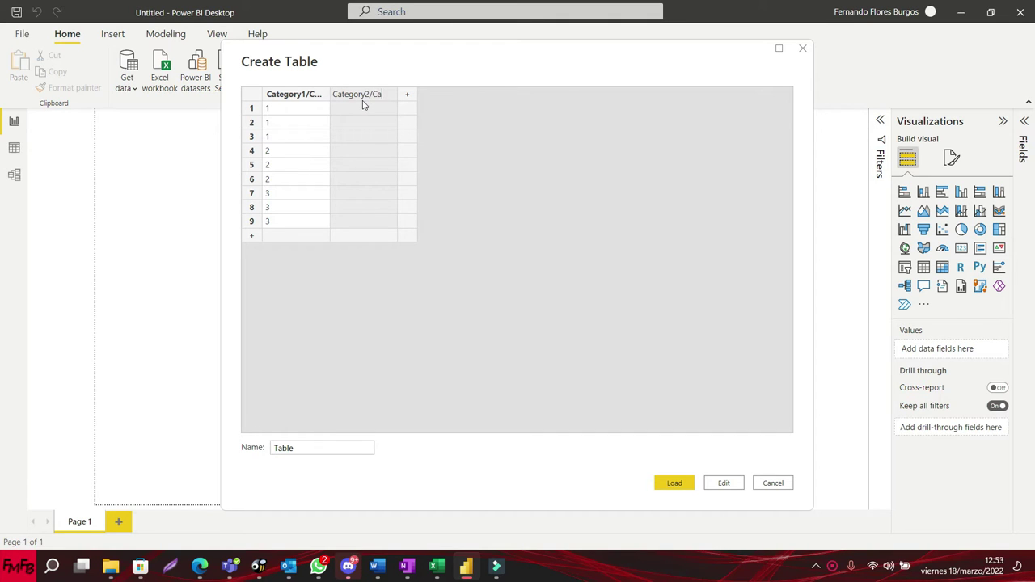
pyautogui.write('tegory3')
pyautogui.press('Return')
# Fill the nine rows of the second column with a, b, c repeated three times
pyautogui.write('a')
pyautogui.press('Return')
pyautogui.write('b')
pyautogui.press('Return')
pyautogui.write('c')
pyautogui.press('Return')
pyautogui.write('a')
pyautogui.press('Return')
pyautogui.write('b')
pyautogui.press('Return')
pyautogui.write('c')
pyautogui.press('Return')
pyautogui.write('a')
pyautogui.press('Return')
pyautogui.write('b')
pyautogui.press('Return')
pyautogui.write('d')
pyautogui.press('BackSpace')
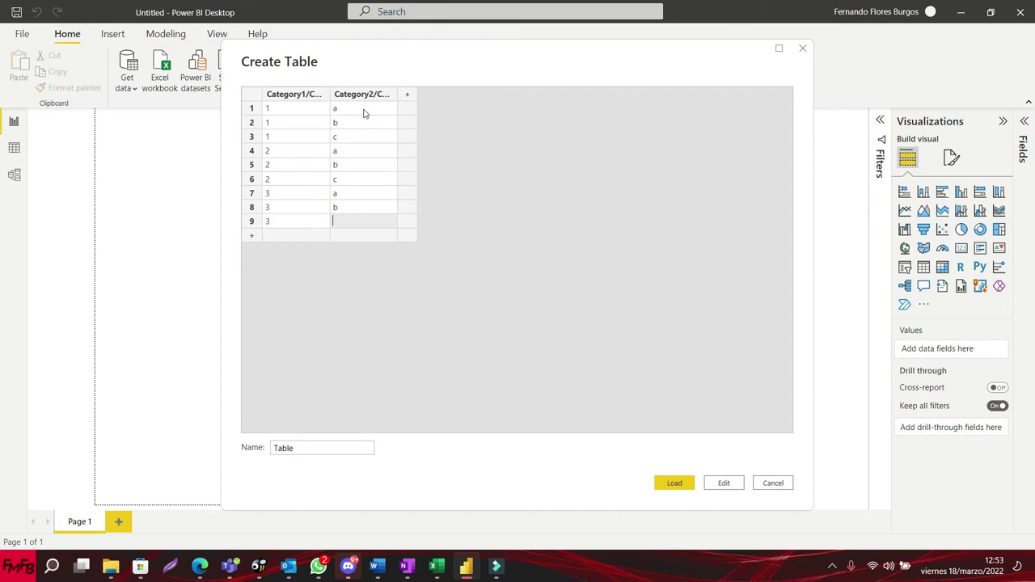
pyautogui.write('c')
# Add a third column to the table and name it Data
pyautogui.press('Tab')
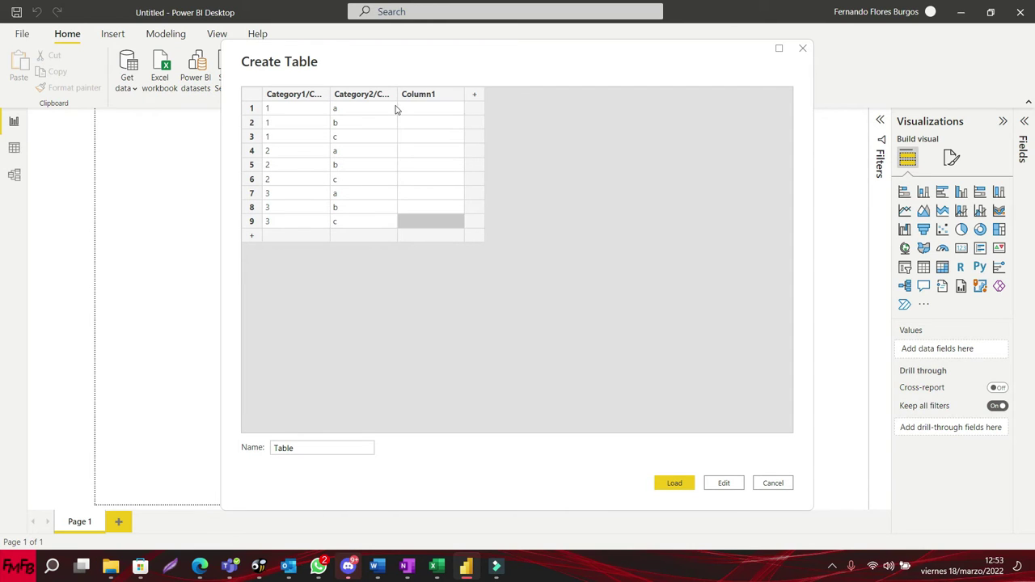
pyautogui.click(410, 97)
pyautogui.doubleClick(416, 95)
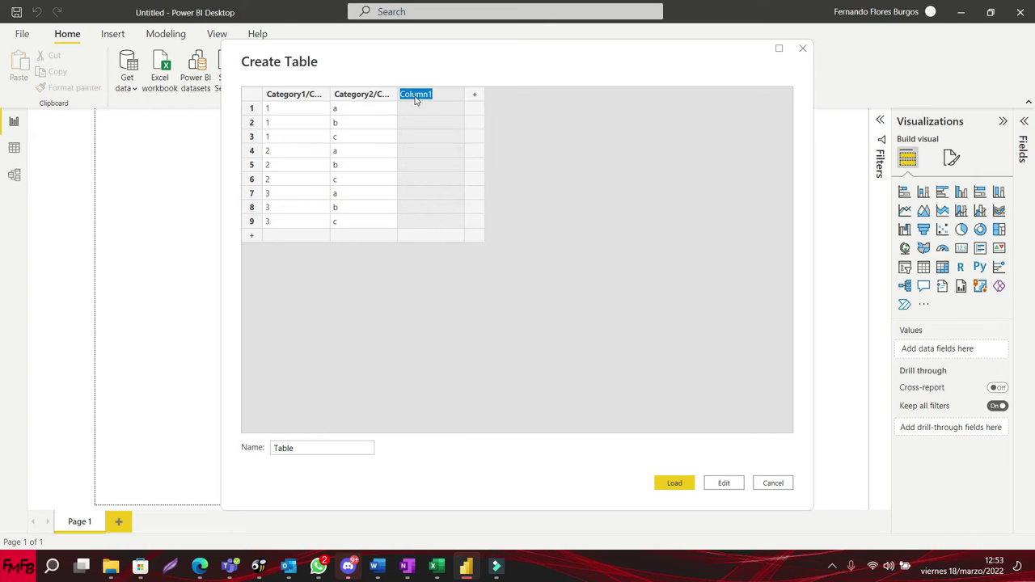
pyautogui.write('Data')
pyautogui.press('Return')
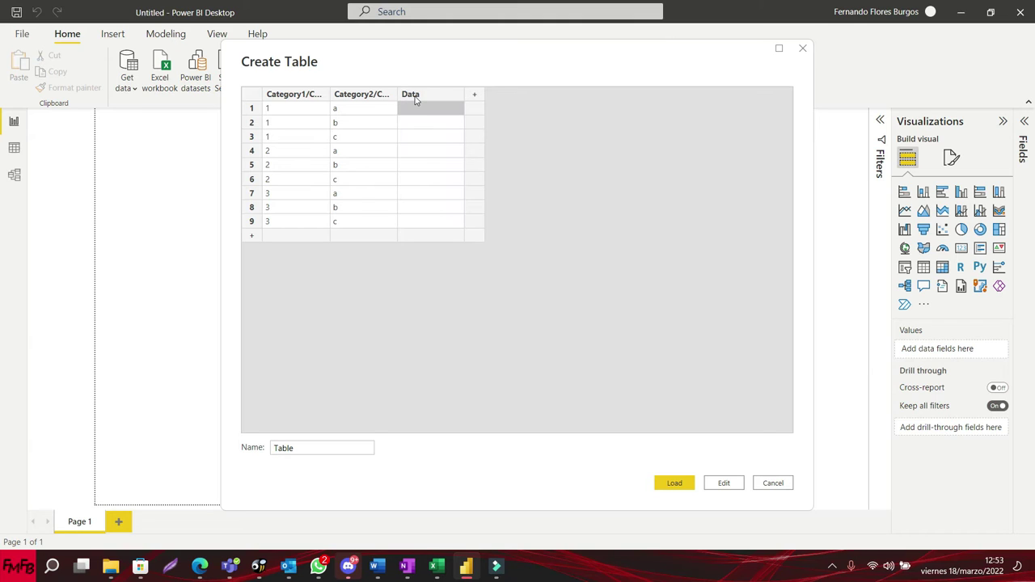
# Fill the nine rows of the Data column with 10 to 90 in increments of 10
pyautogui.write('10')
pyautogui.press('Return')
pyautogui.write('20')
pyautogui.press('Return')
pyautogui.write('30')
pyautogui.press('Return')
pyautogui.write('40')
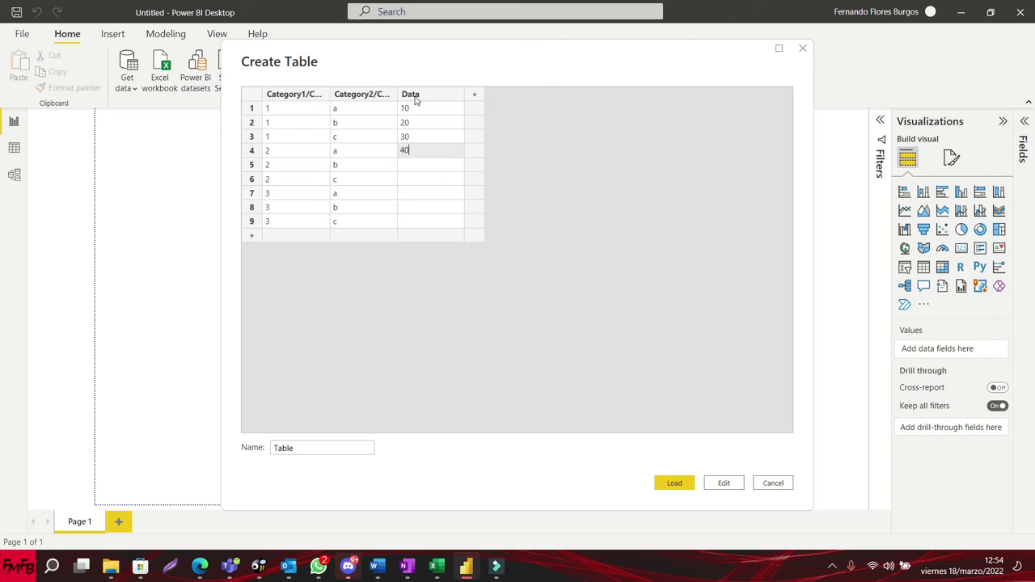
pyautogui.press('Return')
pyautogui.write('50')
pyautogui.press('Return')
pyautogui.write('60')
pyautogui.press('Return')
pyautogui.write('70')
pyautogui.press('Return')
pyautogui.write('80')
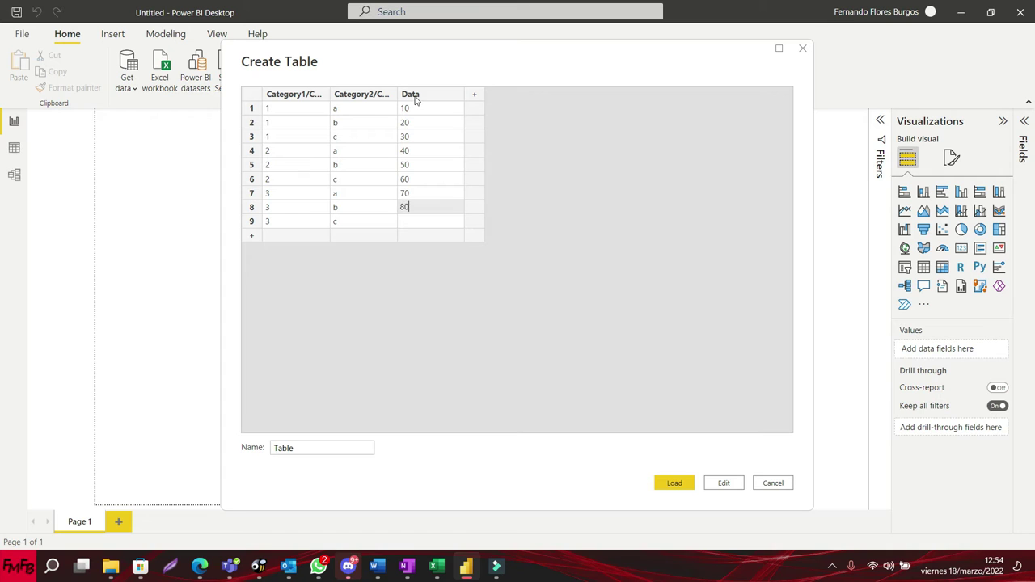
pyautogui.press('Return')
pyautogui.write('90')
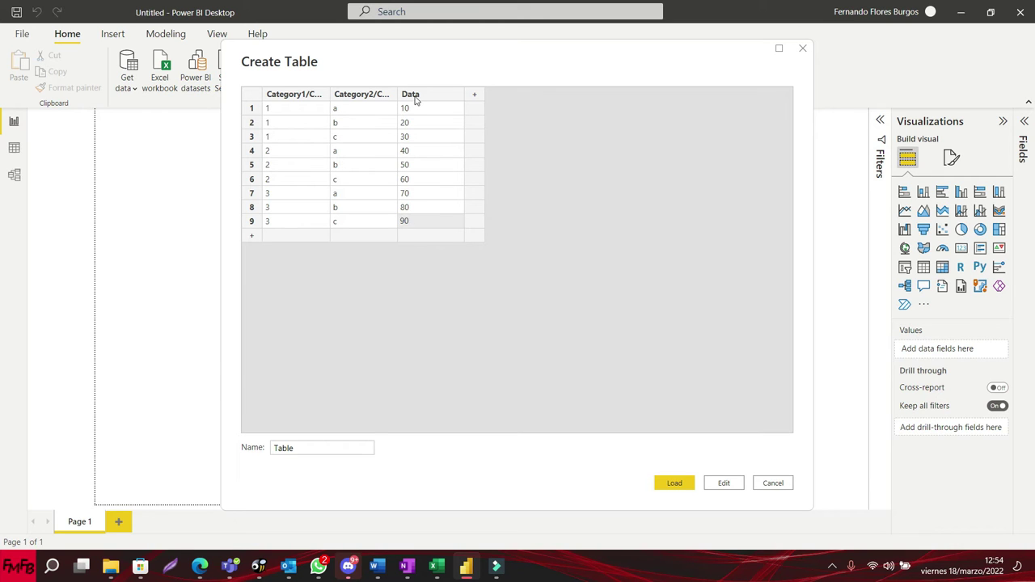
# Name the table Data, load it into the report and apply the pending query changes
pyautogui.moveTo(305, 442); pyautogui.dragTo(132, 439)
pyautogui.write('Data')
pyautogui.press('Return')
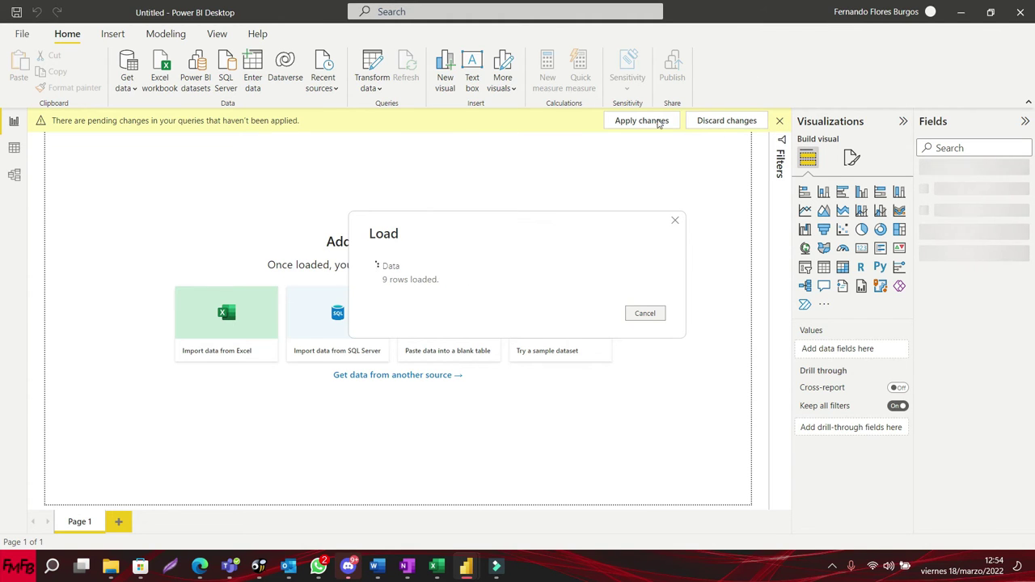
pyautogui.click(654, 120)
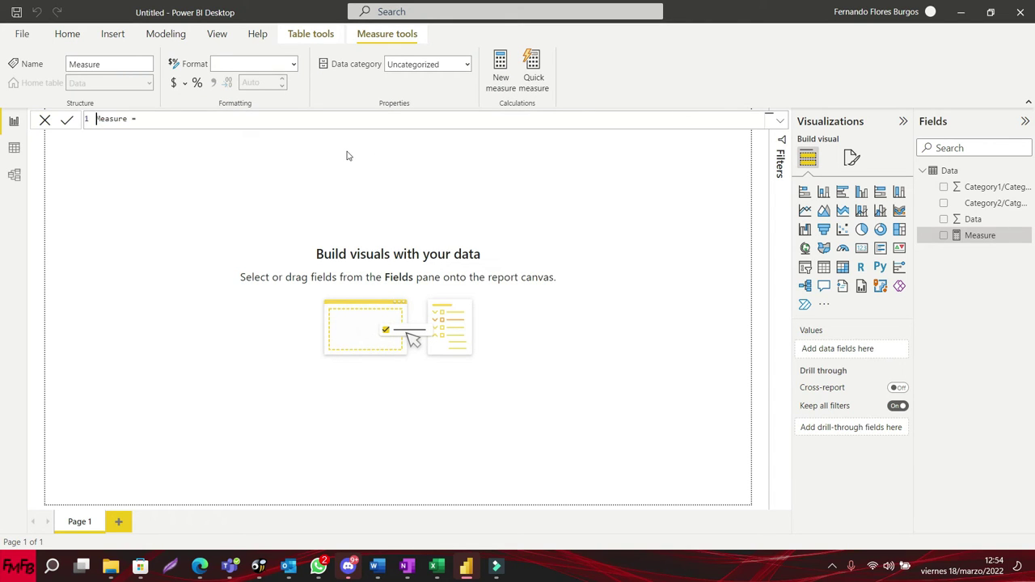
# Name the new measure Measure/Medida in its formula
pyautogui.write('Calcu')
pyautogui.press('BackSpace')
pyautogui.press('BackSpace')
pyautogui.press('BackSpace')
pyautogui.press('BackSpace')
pyautogui.press('BackSpace')
pyautogui.write('Measure/Medida')
# Define the measure as a CALCULATE expression whose first argument is the sum of Data[Data]
pyautogui.press('End')
pyautogui.write('cal')
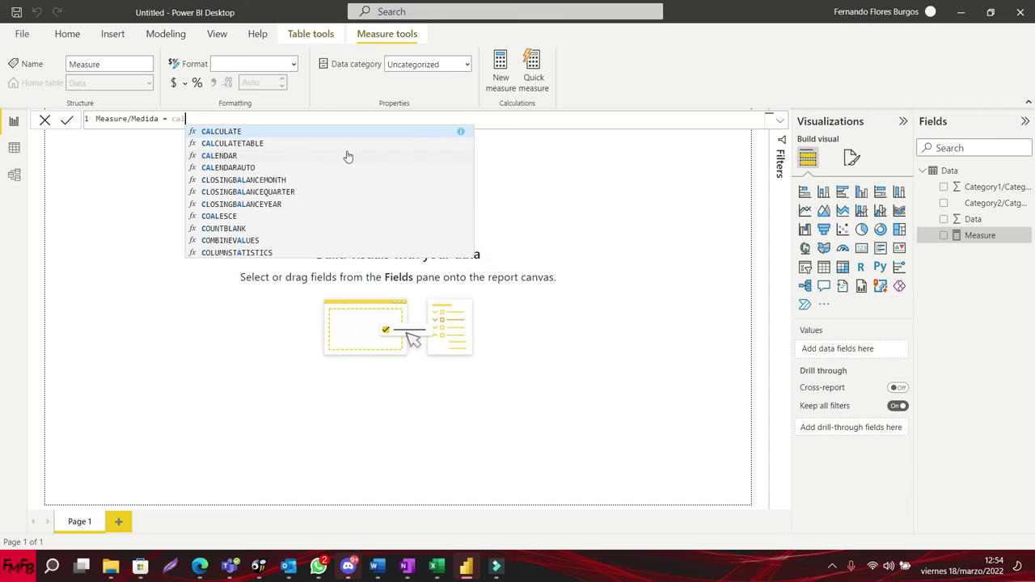
pyautogui.press('Tab')
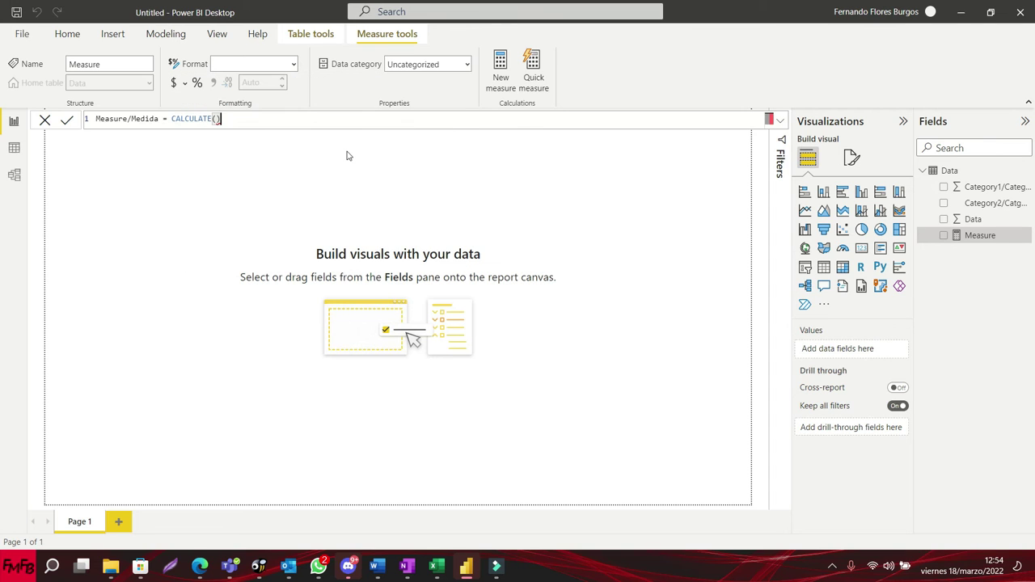
pyautogui.write('sum')
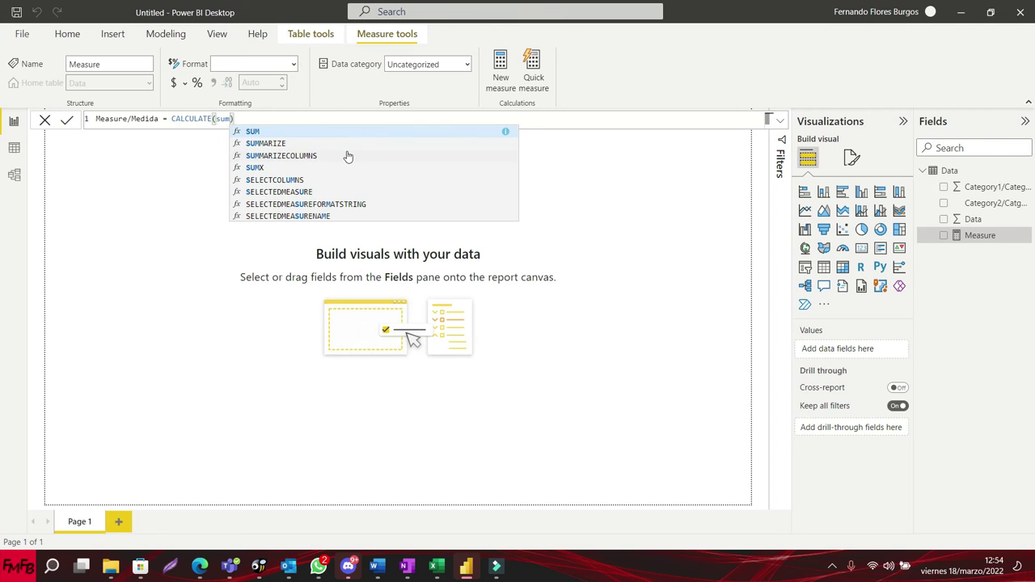
pyautogui.write('(')
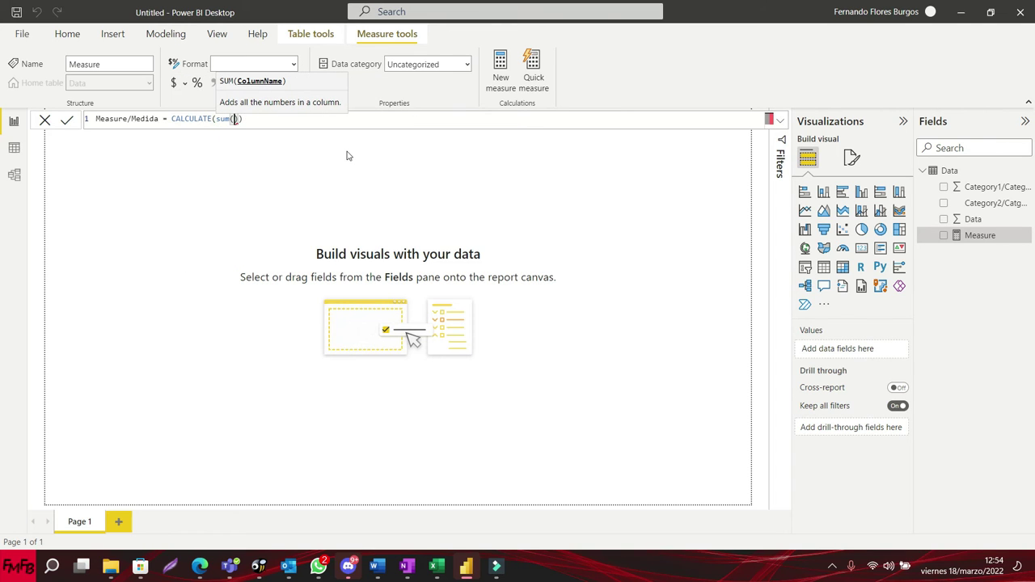
pyautogui.write('da')
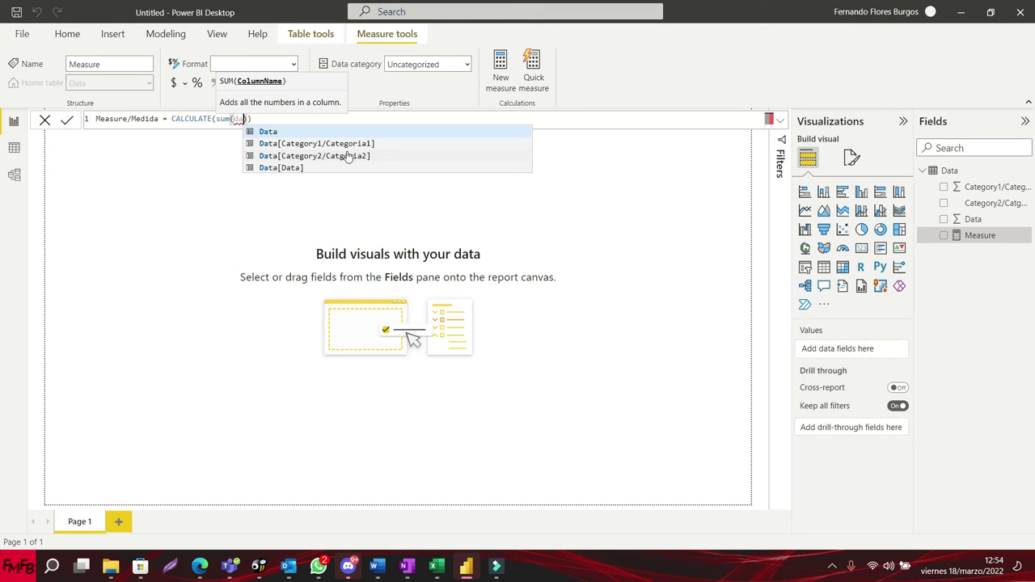
pyautogui.press('Down')
pyautogui.press('Down')
pyautogui.press('Down')
pyautogui.press('Down')
pyautogui.press('Up')
pyautogui.press('Tab')
# Add a FILTER function on the 'Data' table as the second argument of CALCULATE
pyautogui.write('),fil')
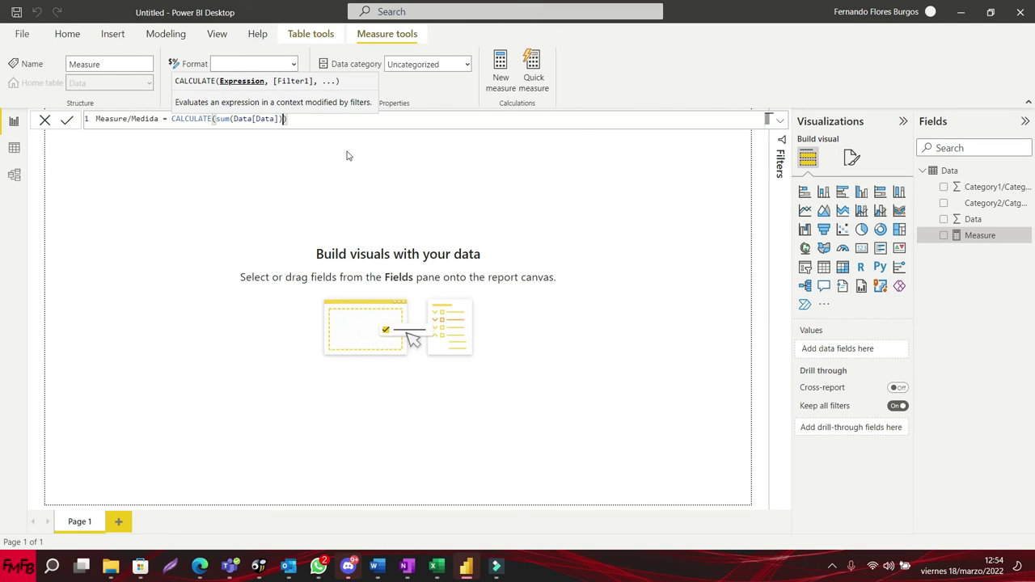
pyautogui.write('ter')
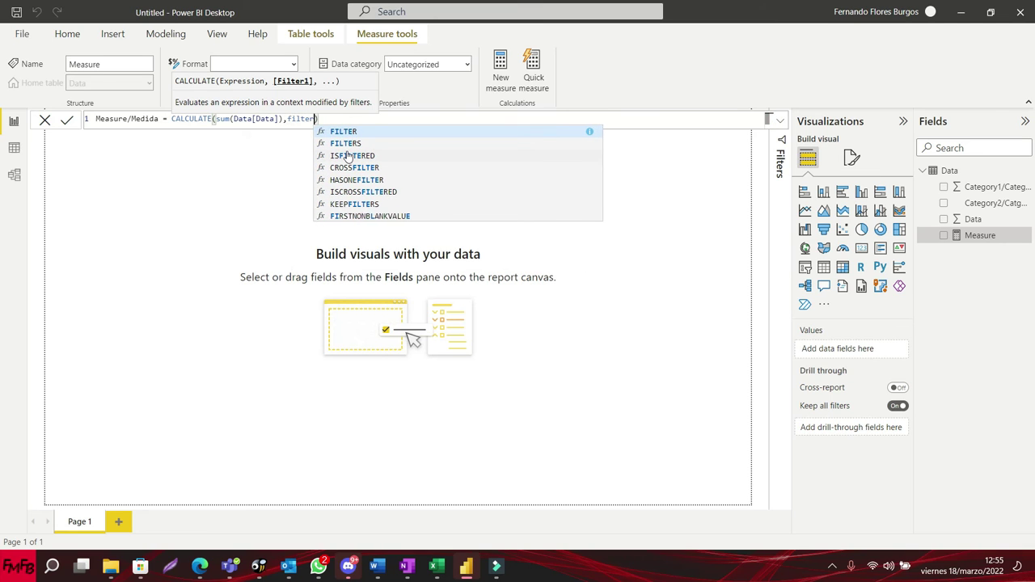
pyautogui.press('Tab')
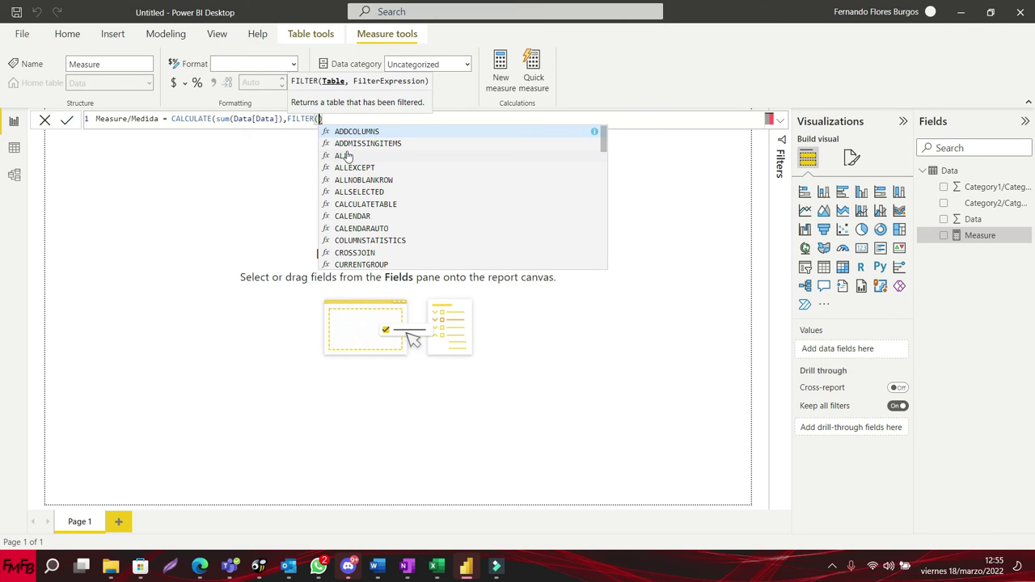
pyautogui.write(')')
pyautogui.press('Left')
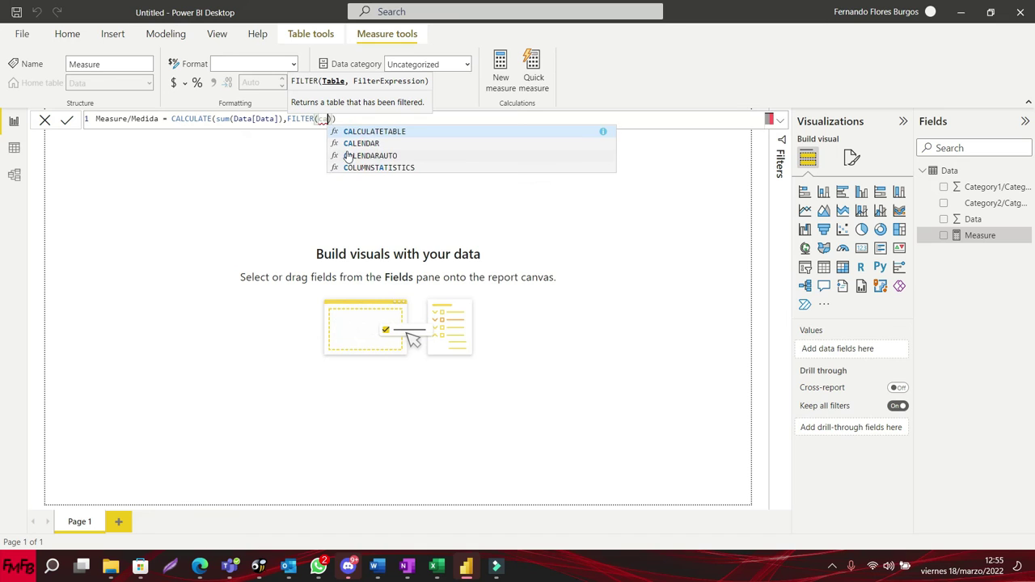
pyautogui.press('Escape')
pyautogui.write('D')
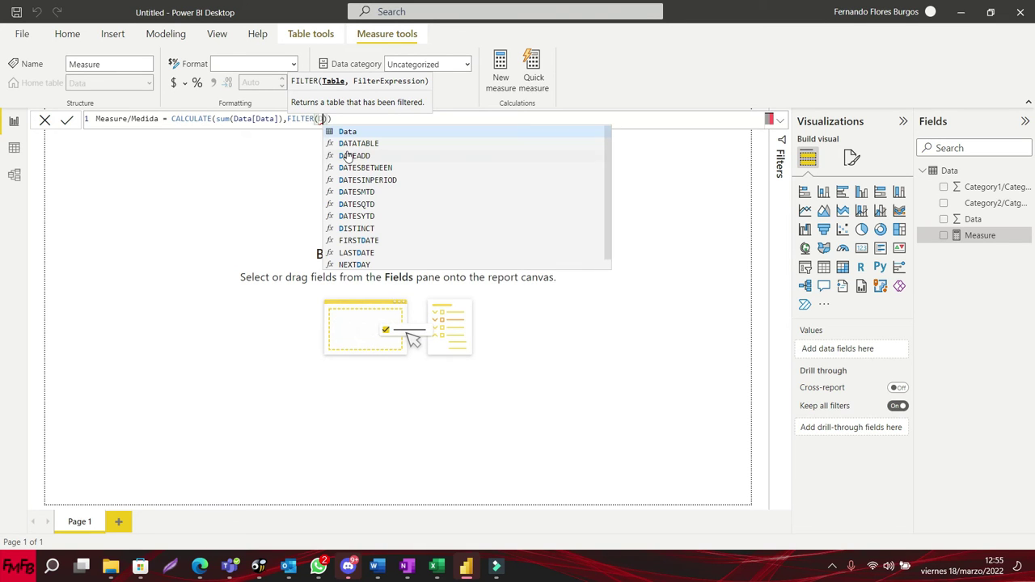
pyautogui.write('ata')
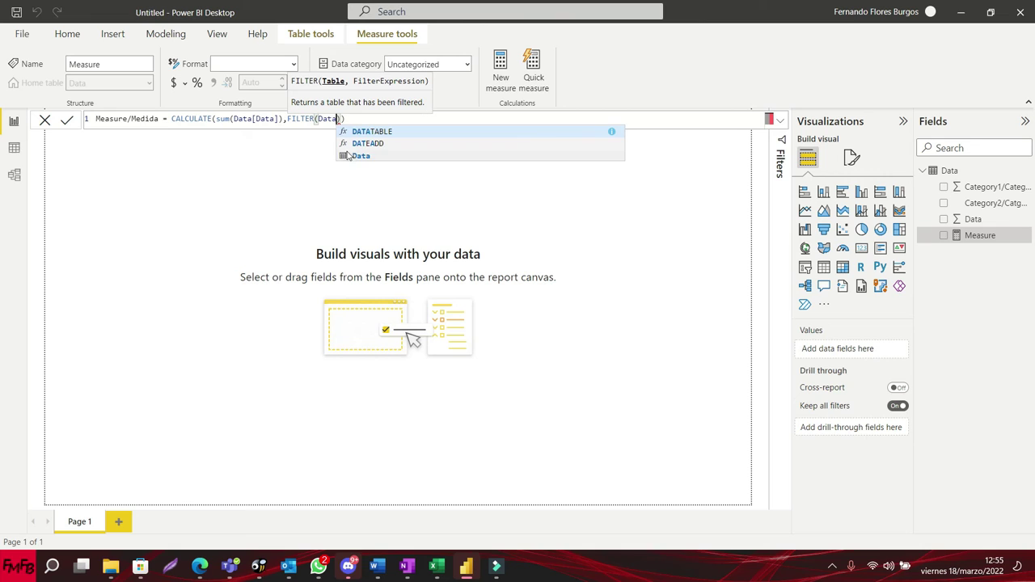
pyautogui.click(360, 156)
pyautogui.hotkey('ctrl', 'shift', 'Left')
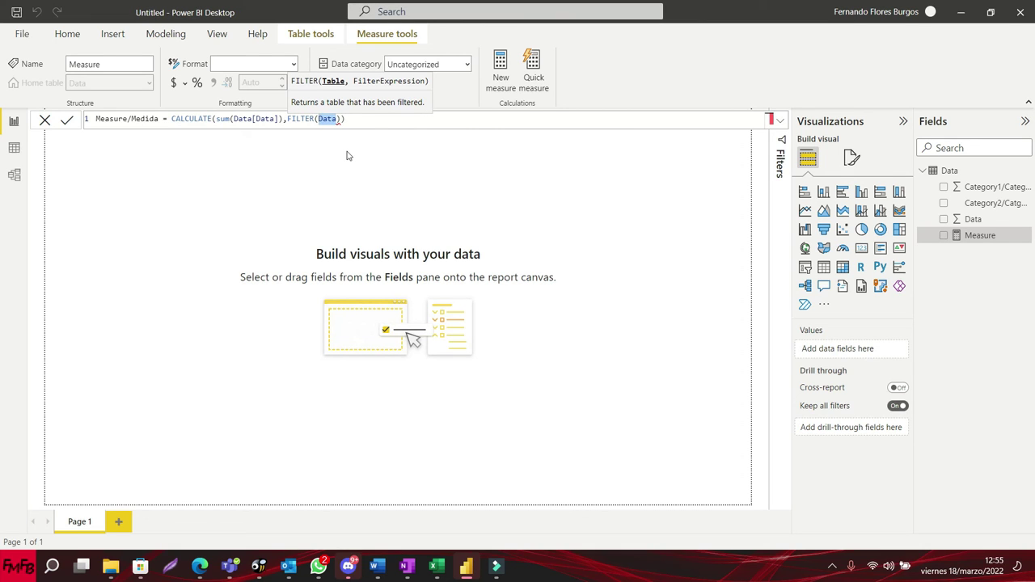
pyautogui.write("'")
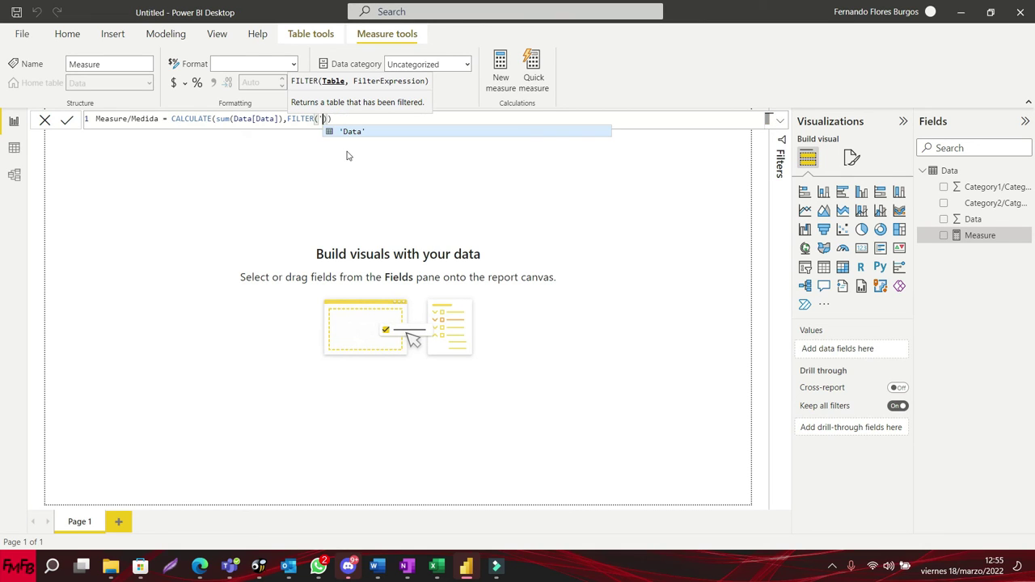
pyautogui.press('Tab')
pyautogui.write(',')
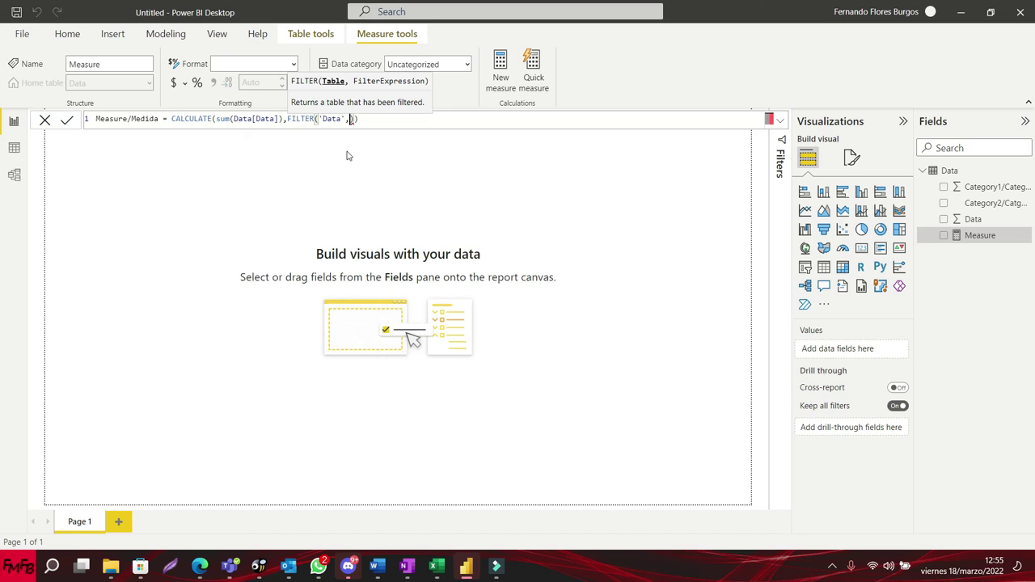
# Set the filter expression to 'Data'[Category1/Categoria1]=1
pyautogui.write('"')
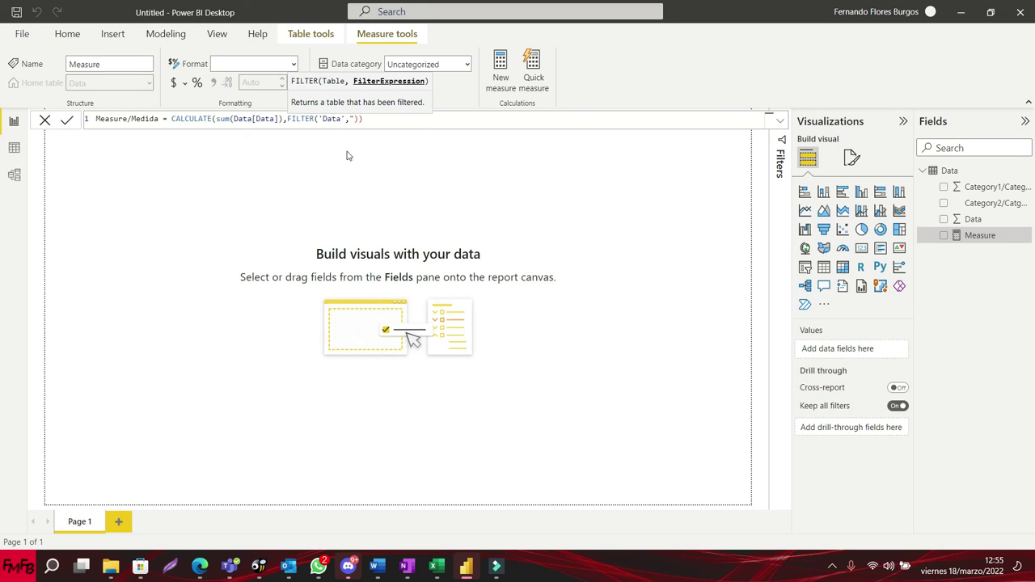
pyautogui.press('BackSpace')
pyautogui.write("'")
pyautogui.press('Down')
pyautogui.press('Tab')
pyautogui.press('Right')
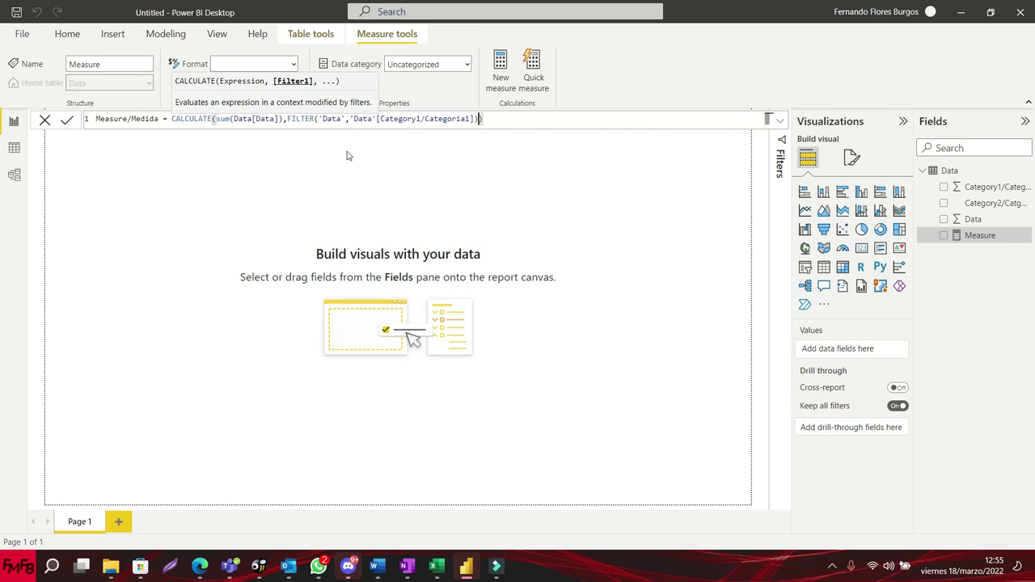
pyautogui.press('Left')
pyautogui.write('=1')
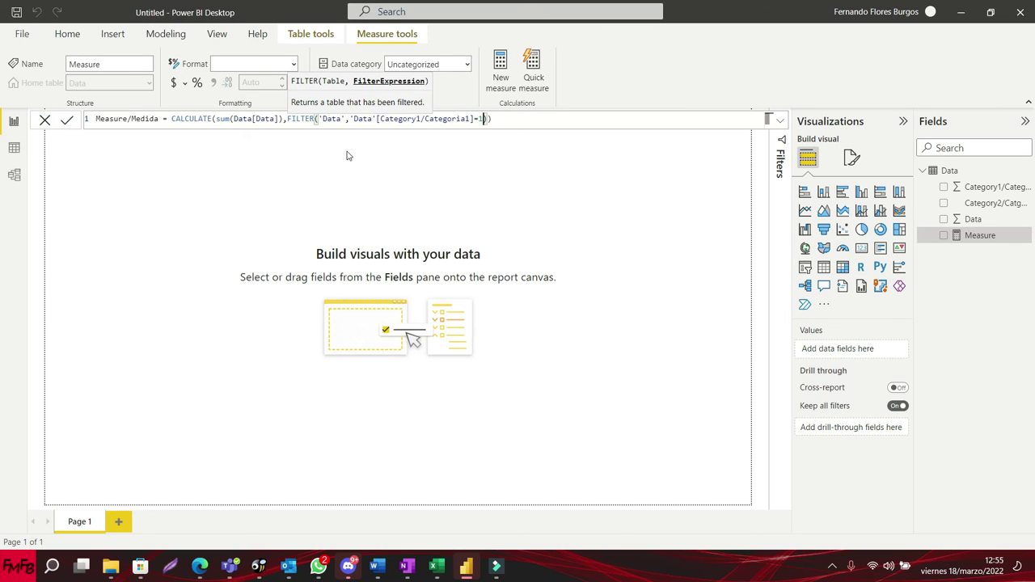
# Add a second FILTER function on the 'Data' table as the third argument of CALCULATE
pyautogui.write('),filter')
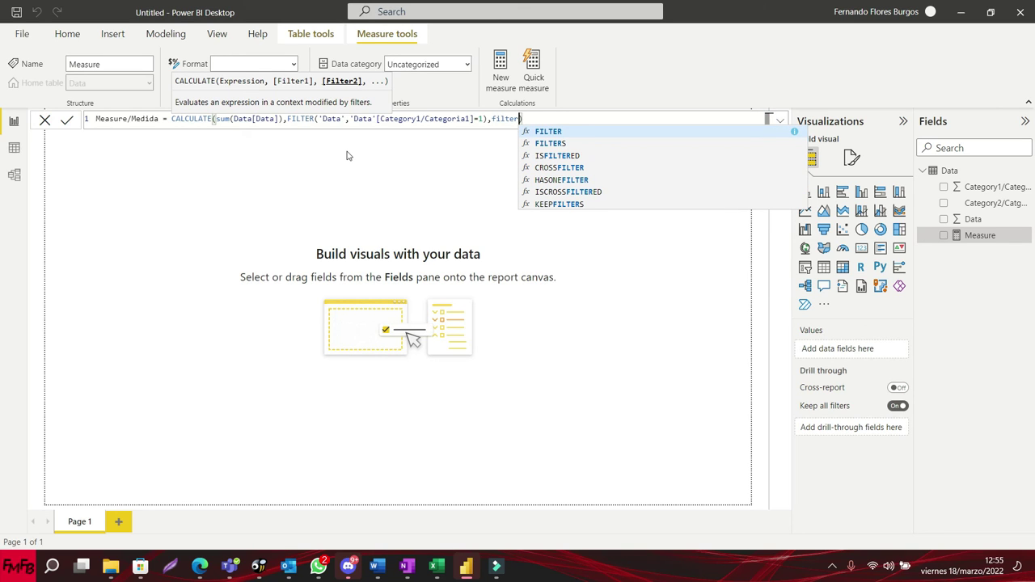
pyautogui.press('Tab')
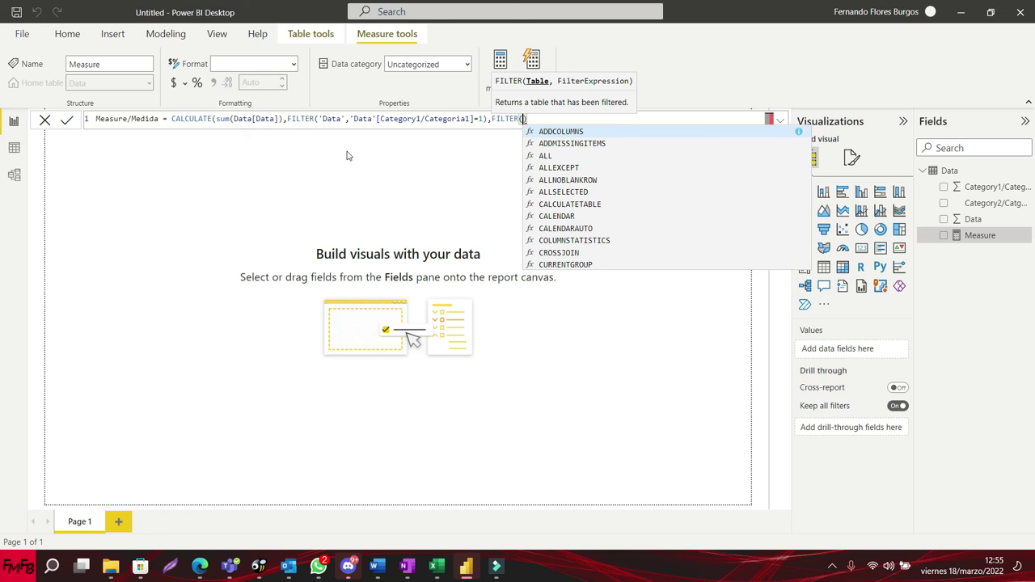
pyautogui.press('Escape')
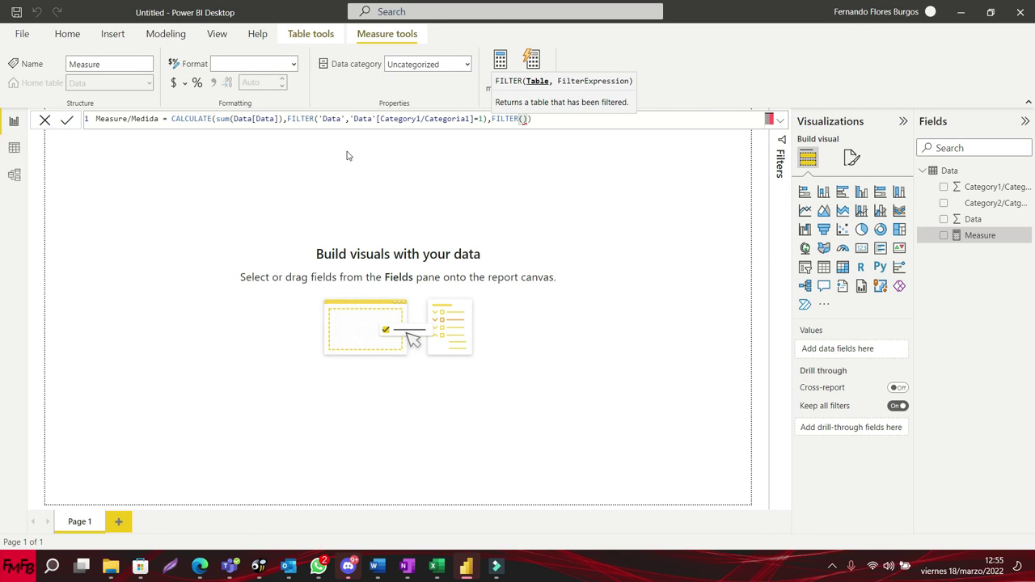
pyautogui.write("'Data'")
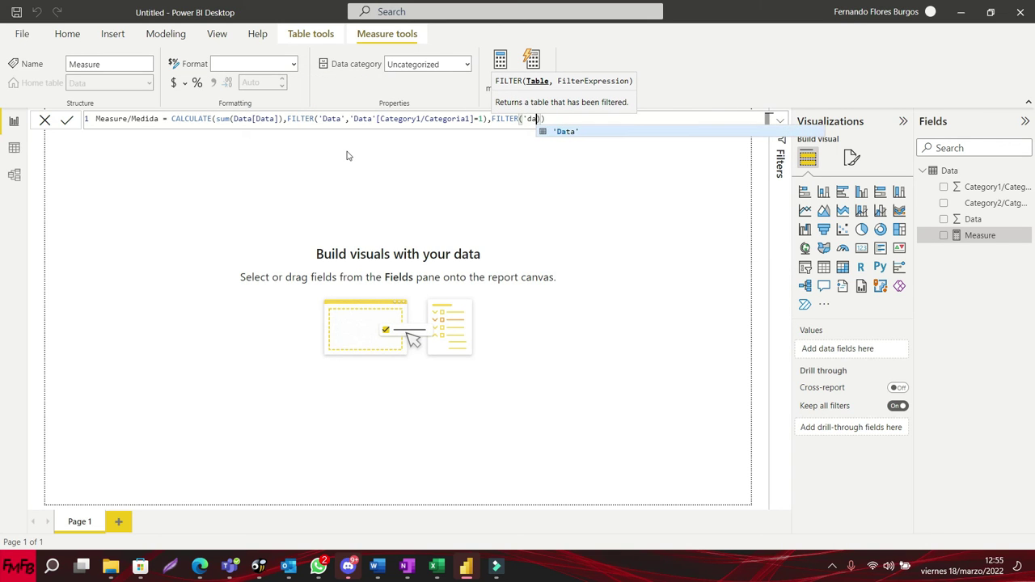
# Set the second filter's expression to 'Data'[Category2/Catgoria2]="a" and commit the measure formula
pyautogui.write(",'da")
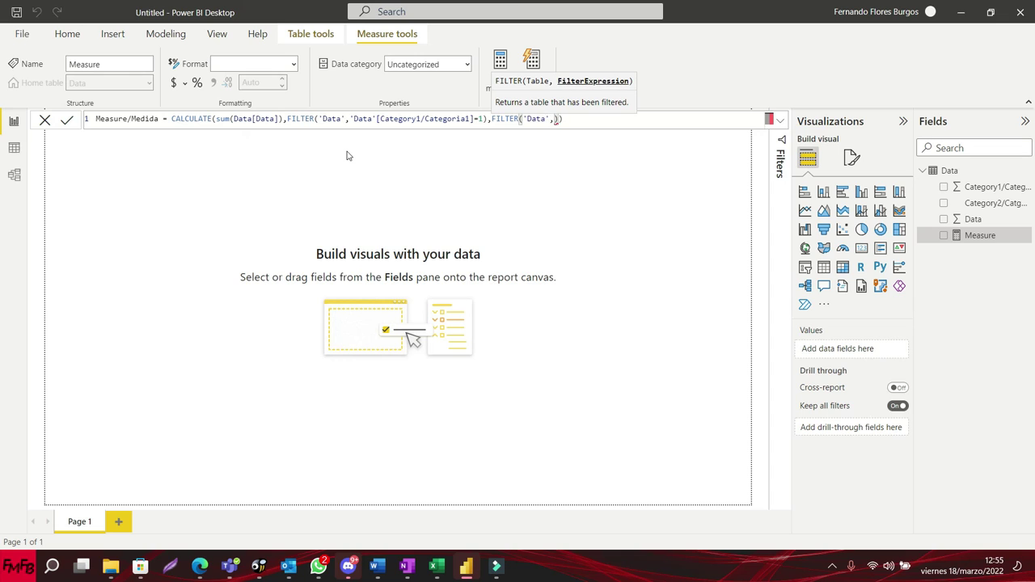
pyautogui.press('Up')
pyautogui.press('Up')
pyautogui.press('Tab')
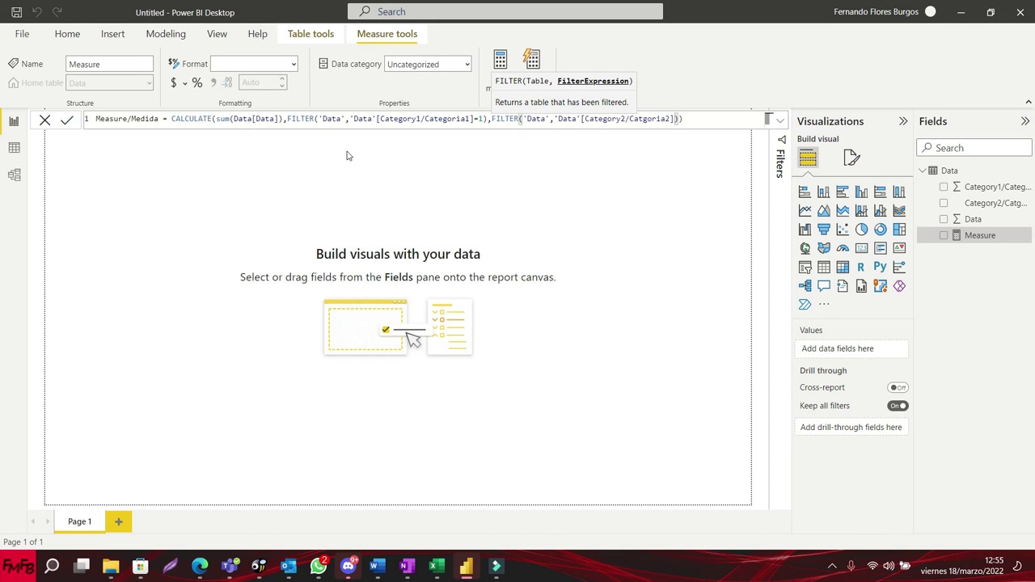
pyautogui.write('="a"')
pyautogui.press('Return')
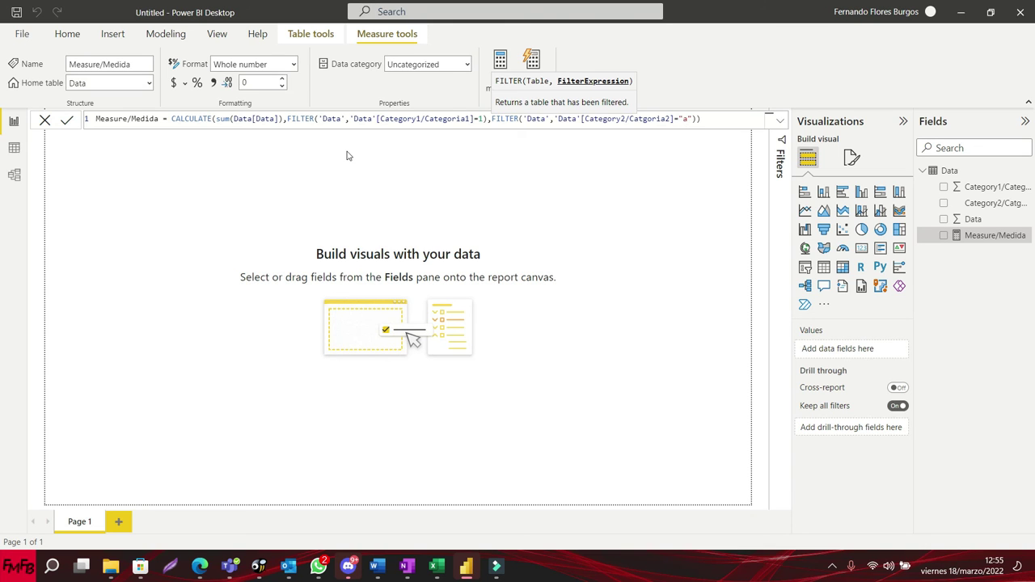
# Add a multi-row card showing Measure/Medida to the report page, and open the Data table's rows to check its value
pyautogui.click(880, 248)
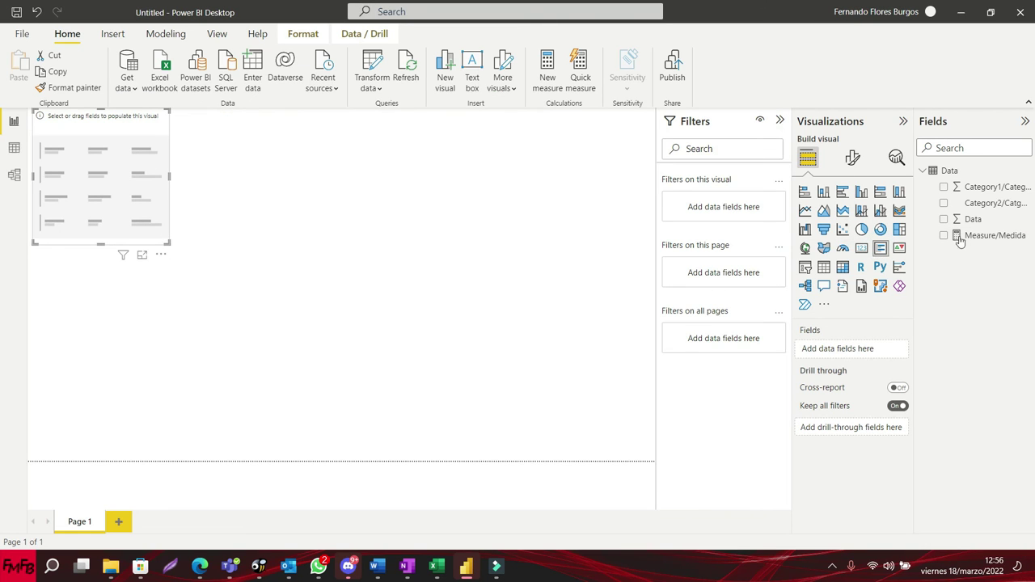
pyautogui.moveTo(972, 235); pyautogui.dragTo(111, 190)
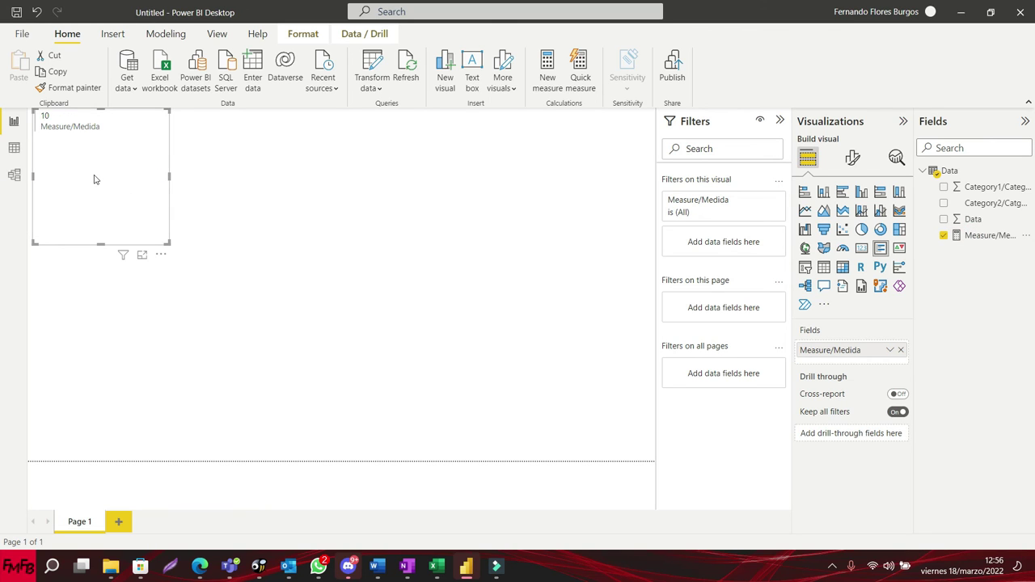
pyautogui.click(15, 148)
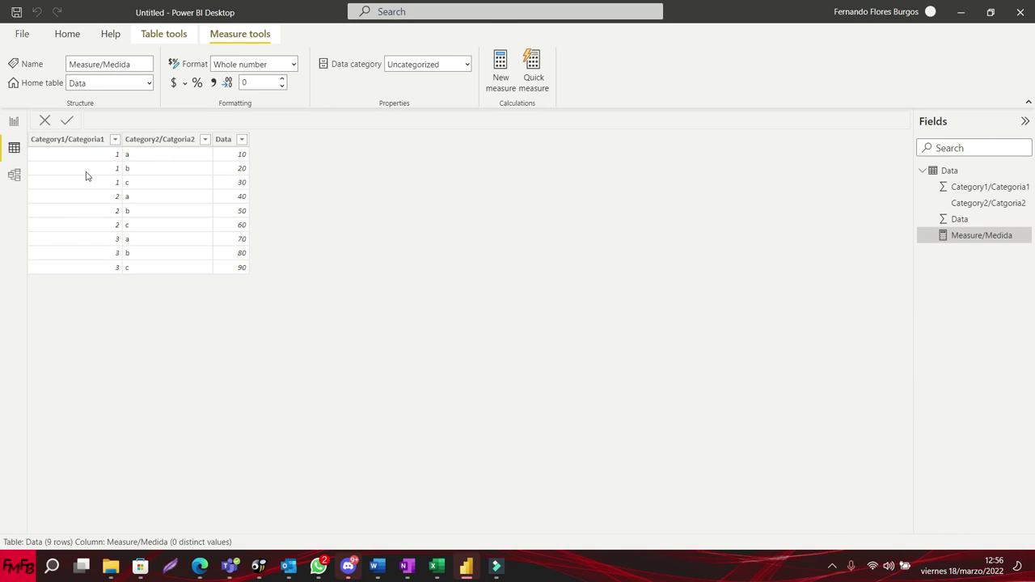